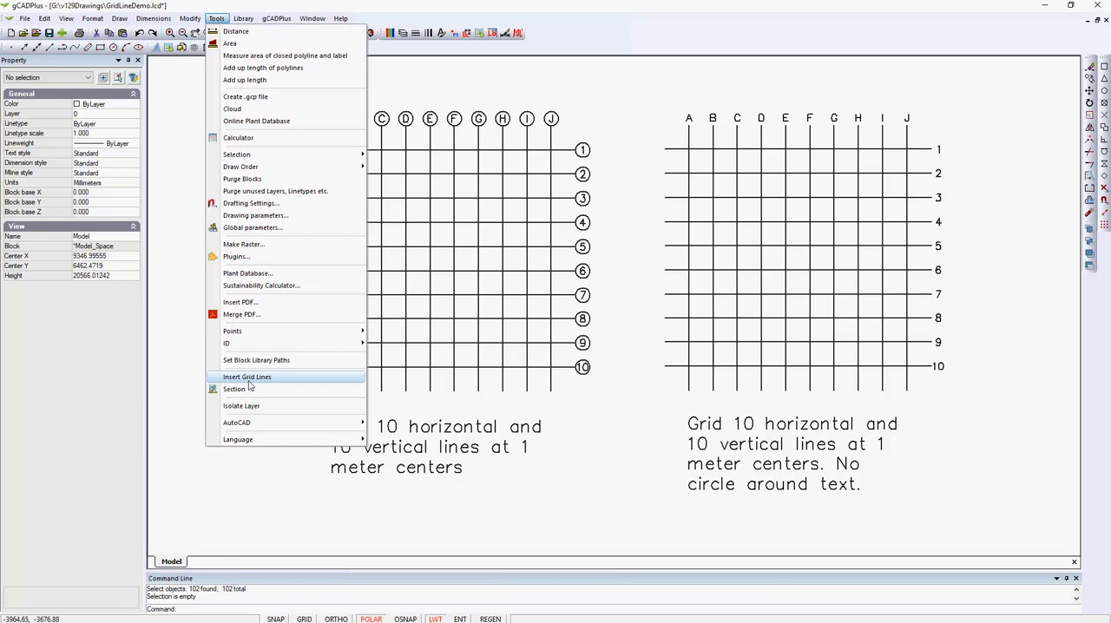
# Set up a grid of 5 horizontal and 5 vertical lines at 1000 X and Y spacing, with text size 300 and circled labels.
pyautogui.click(258, 381)
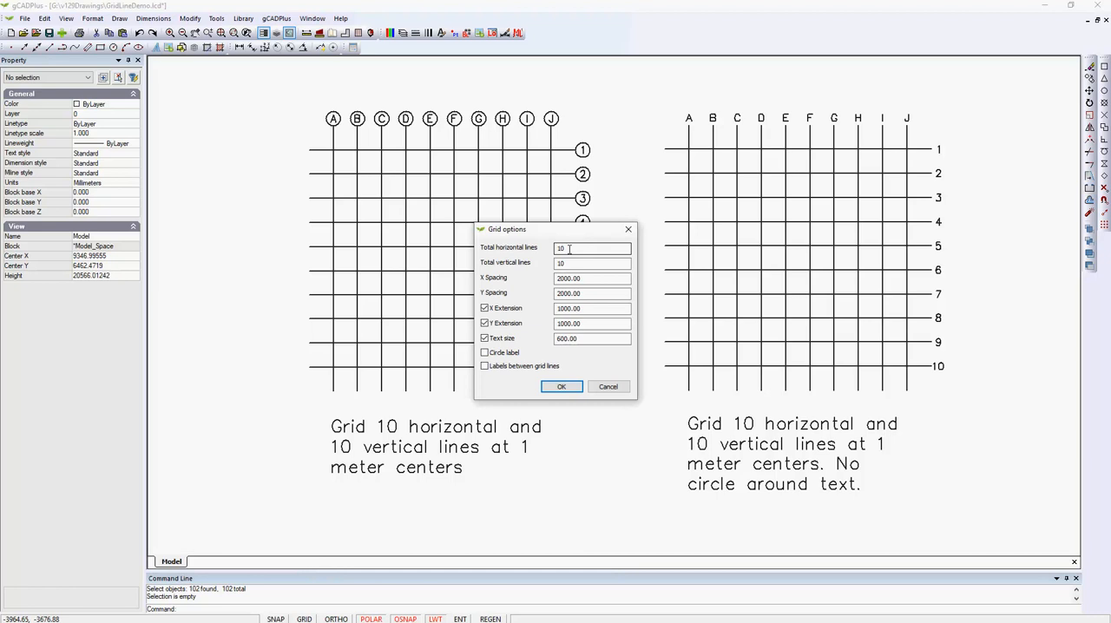
pyautogui.moveTo(570, 249); pyautogui.dragTo(558, 249)
pyautogui.write('5')
pyautogui.press('Tab')
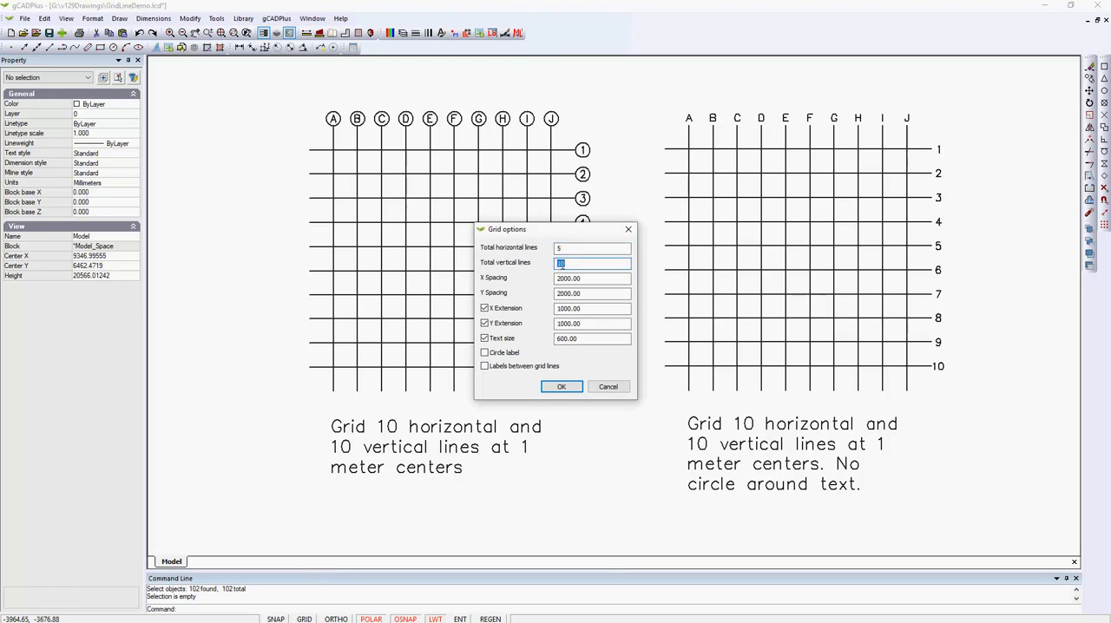
pyautogui.write('5')
pyautogui.moveTo(587, 277); pyautogui.dragTo(559, 279)
pyautogui.press('BackSpace')
pyautogui.moveTo(589, 293); pyautogui.dragTo(557, 294)
pyautogui.write('1000')
# Insert the configured grid in the empty space beside the 10 by 10 grid that has no circled labels.
pyautogui.click(566, 386)
pyautogui.scroll(-1, 576, 370)
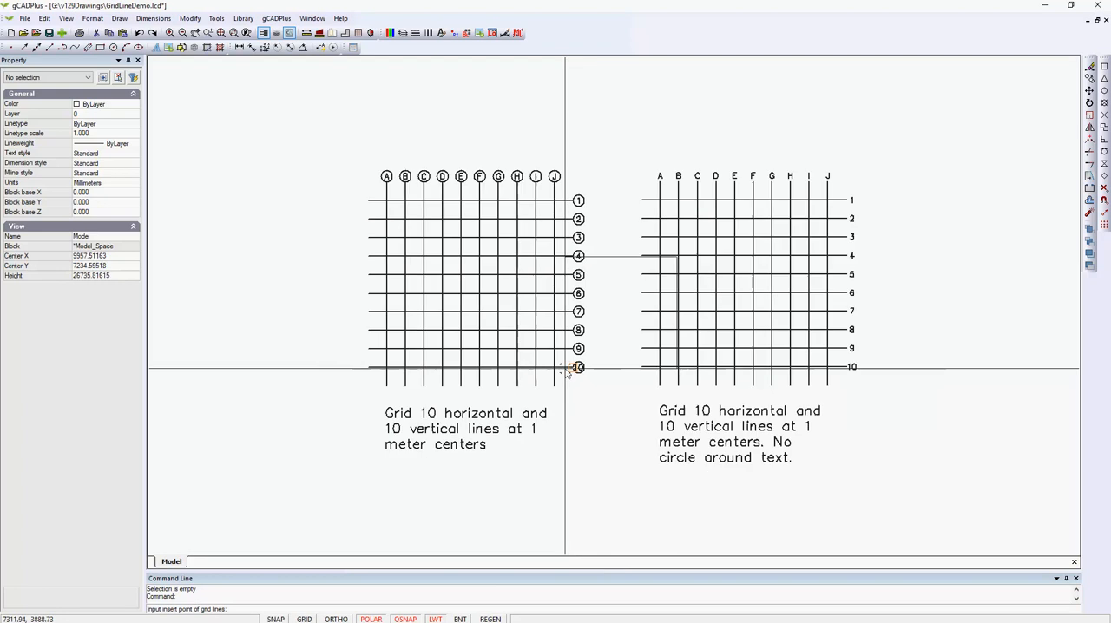
pyautogui.scroll(-1, 491, 379)
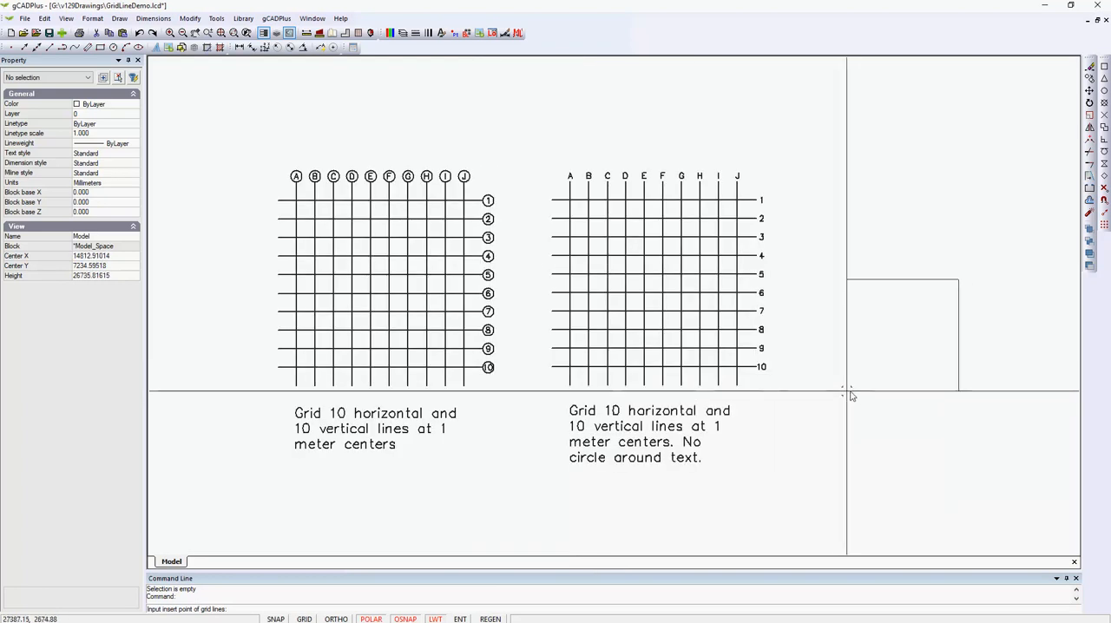
pyautogui.click(825, 389)
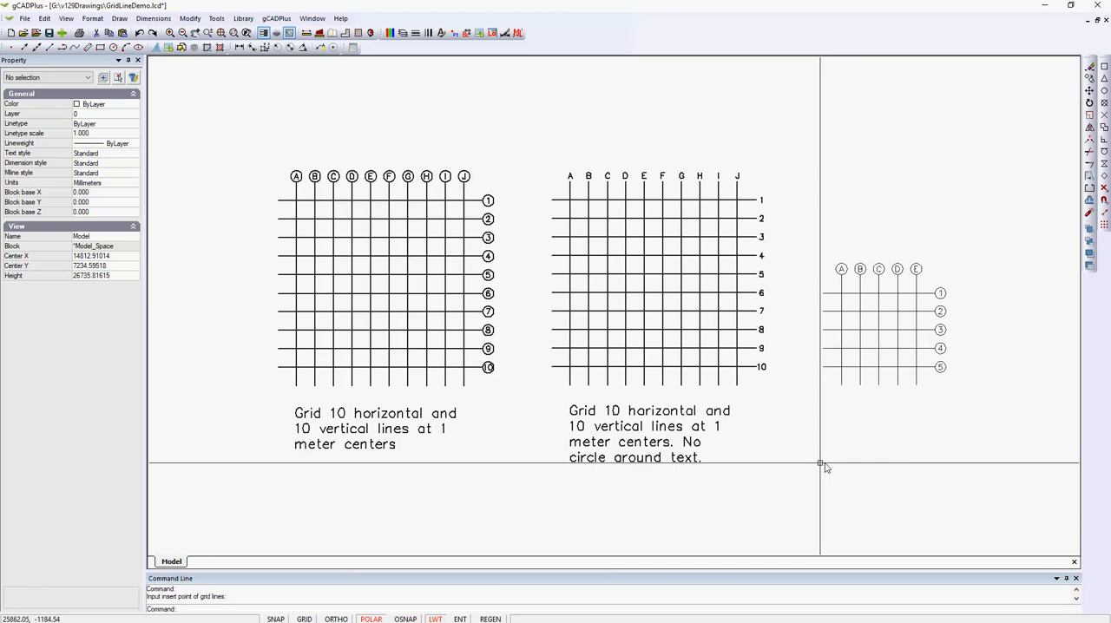
pyautogui.scroll(1, 872, 355)
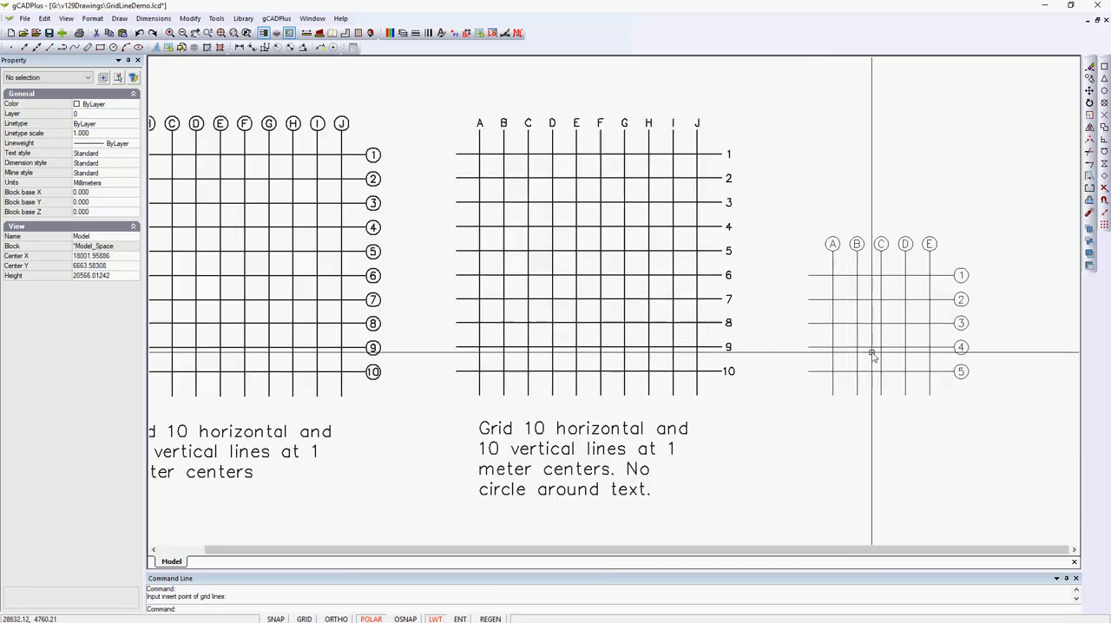
# Reopen the grid line options to review their settings, and leave without inserting another grid.
pyautogui.rightClick(822, 170)
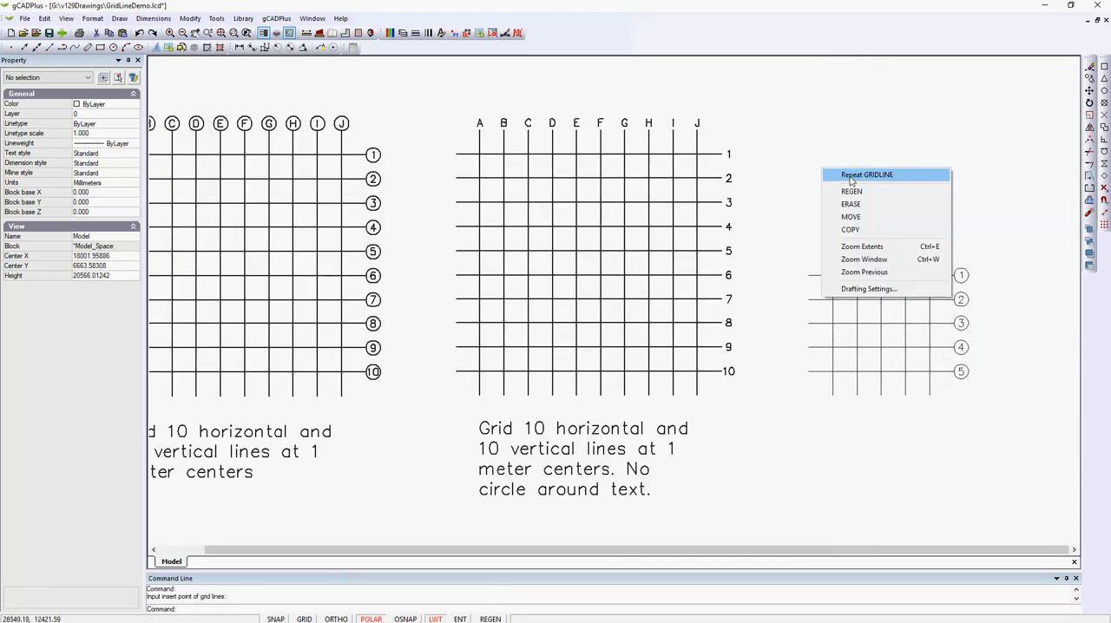
pyautogui.click(850, 175)
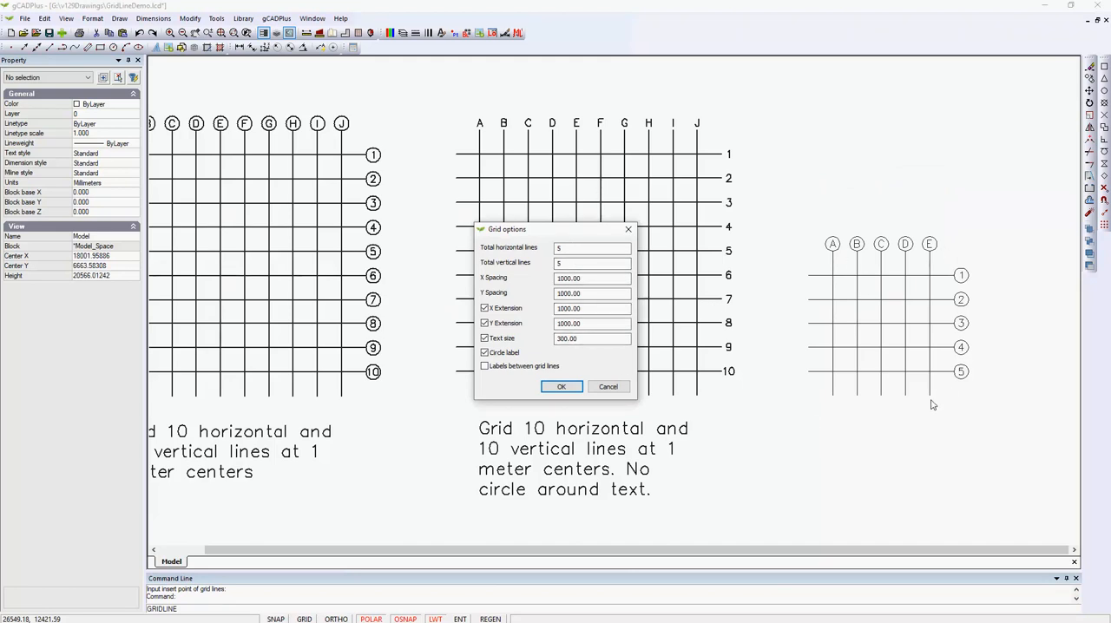
pyautogui.click(609, 386)
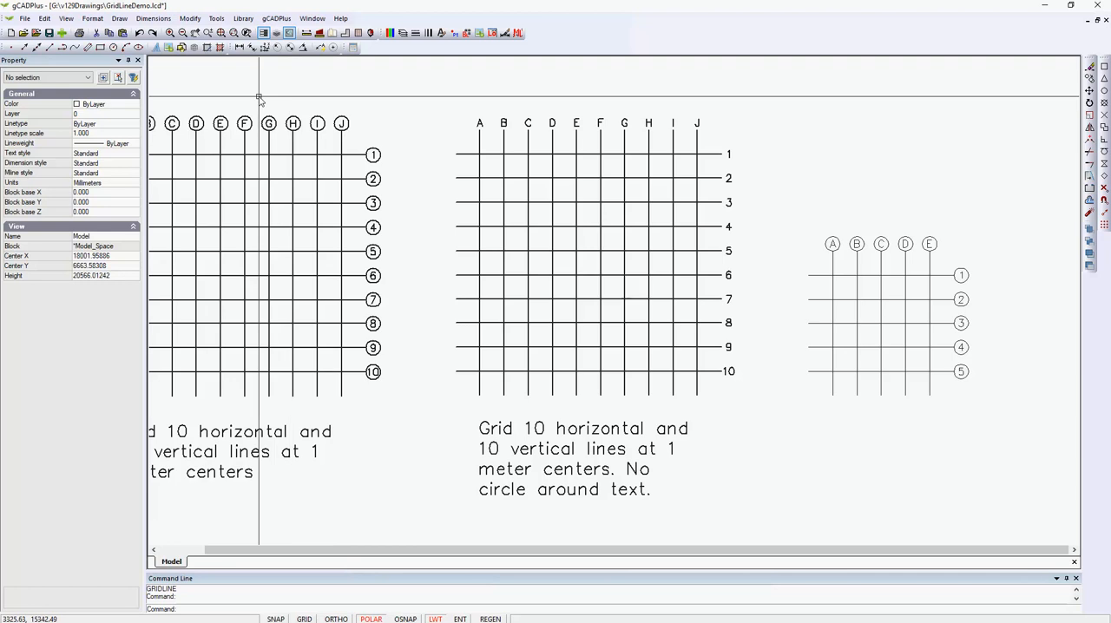
# Switch to the IrrigationDemo.lcd drawing and measure the distance between the first two full-circle sprinklers in their upper row.
pyautogui.click(306, 19)
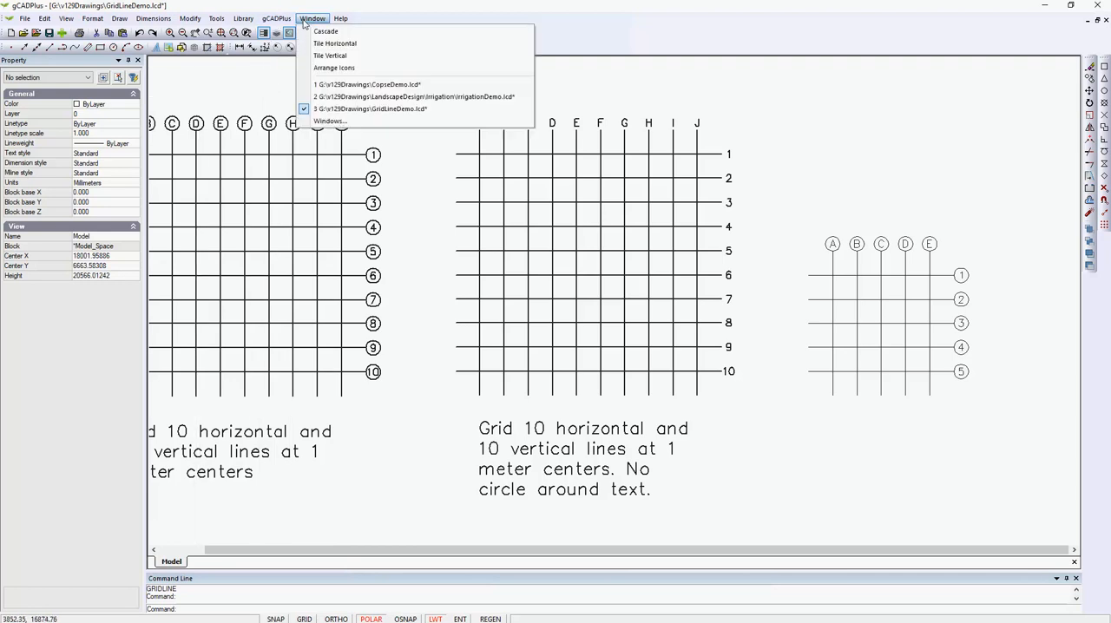
pyautogui.click(384, 97)
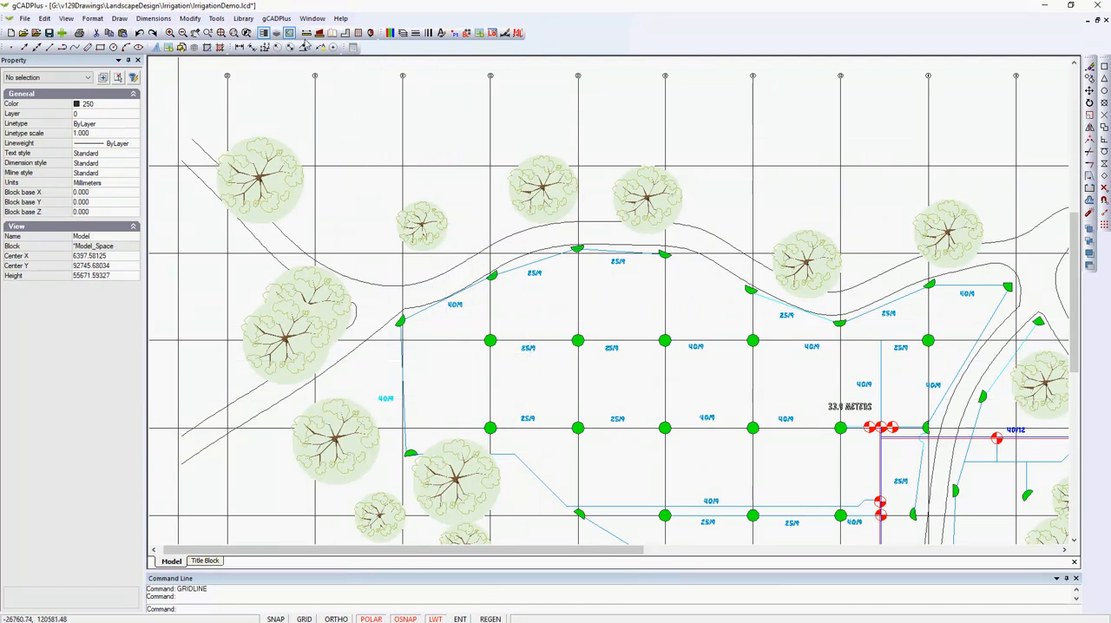
pyautogui.click(305, 34)
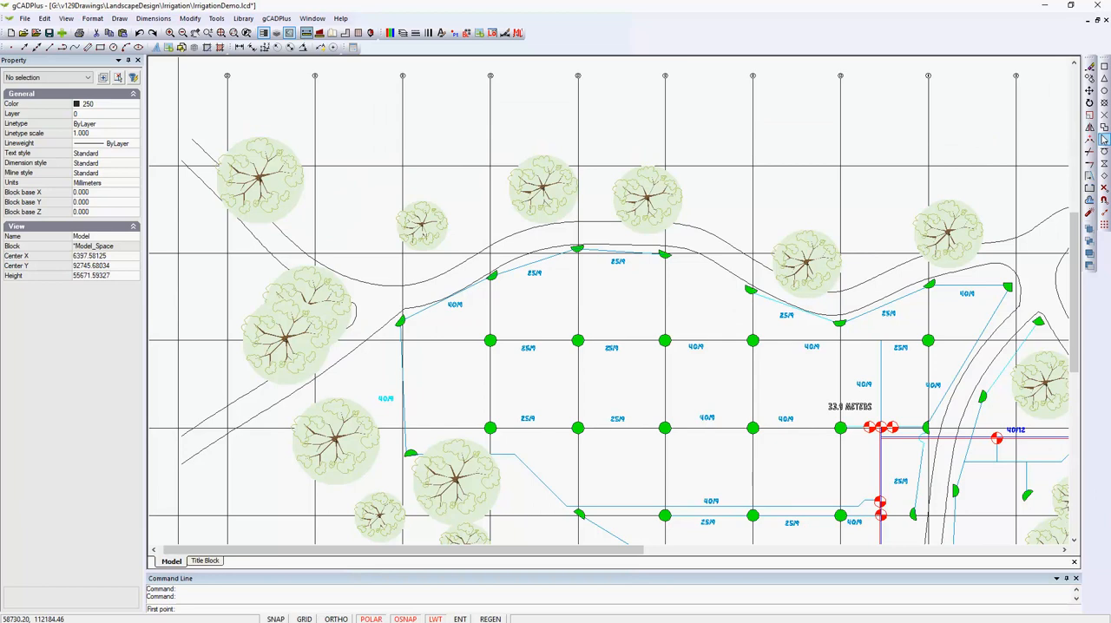
pyautogui.click(490, 340)
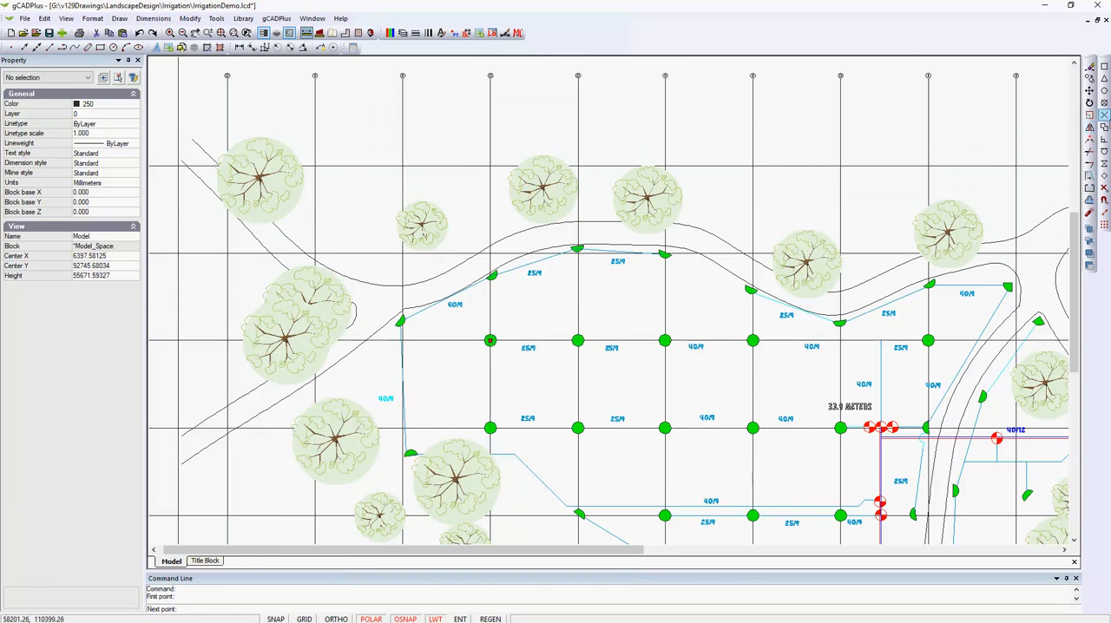
pyautogui.click(578, 341)
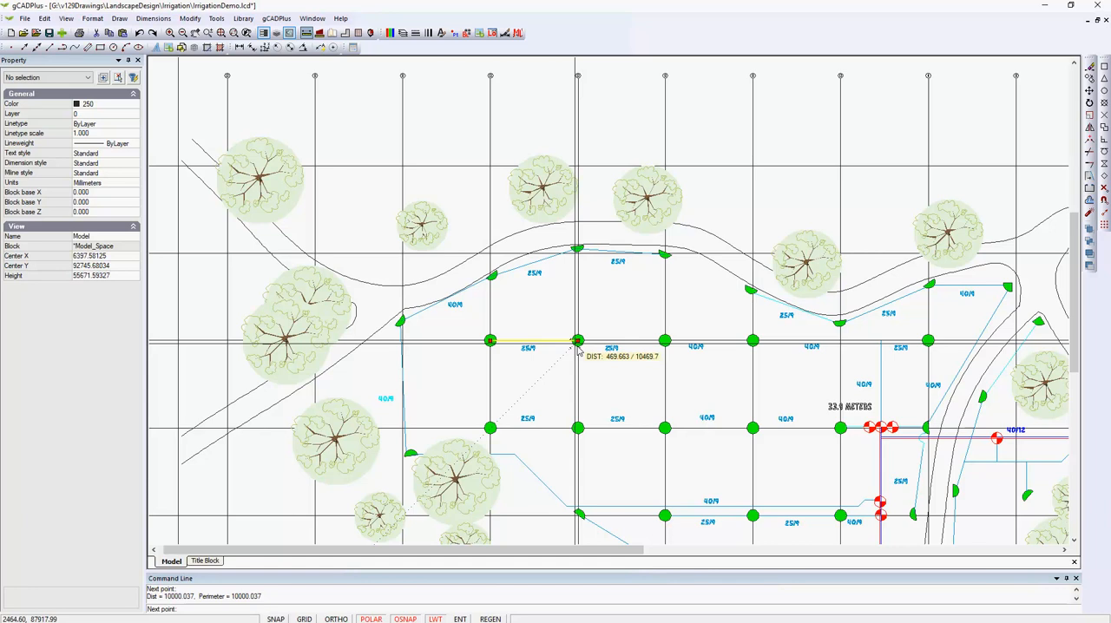
pyautogui.press('Return')
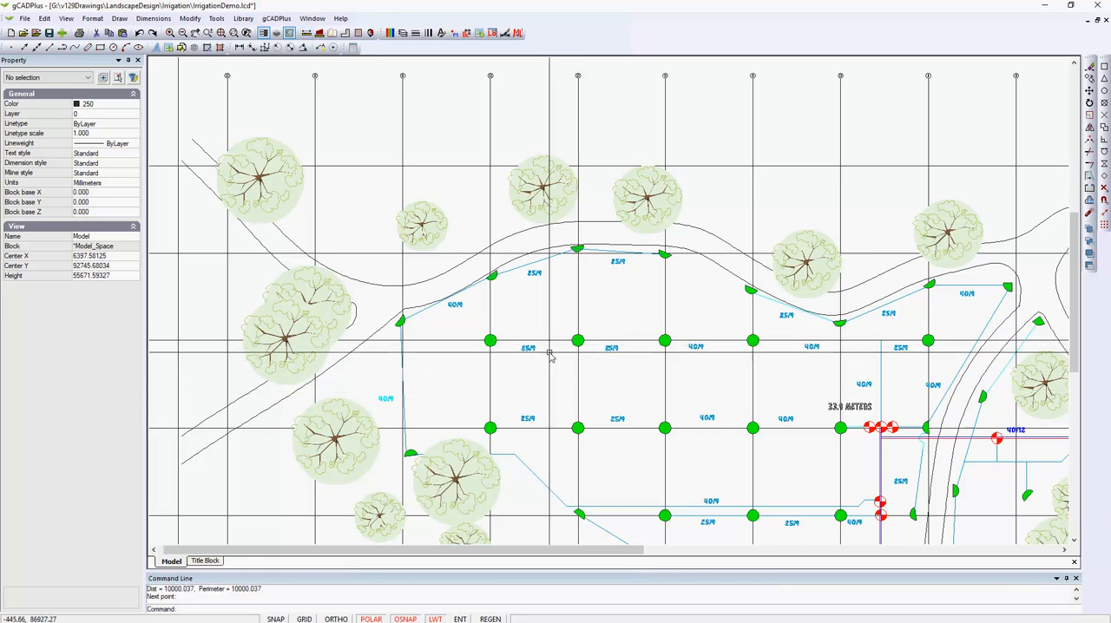
# Inspect the block properties of the first two full-circle sprinklers in the upper row, one after the other.
pyautogui.scroll(1, 555, 365)
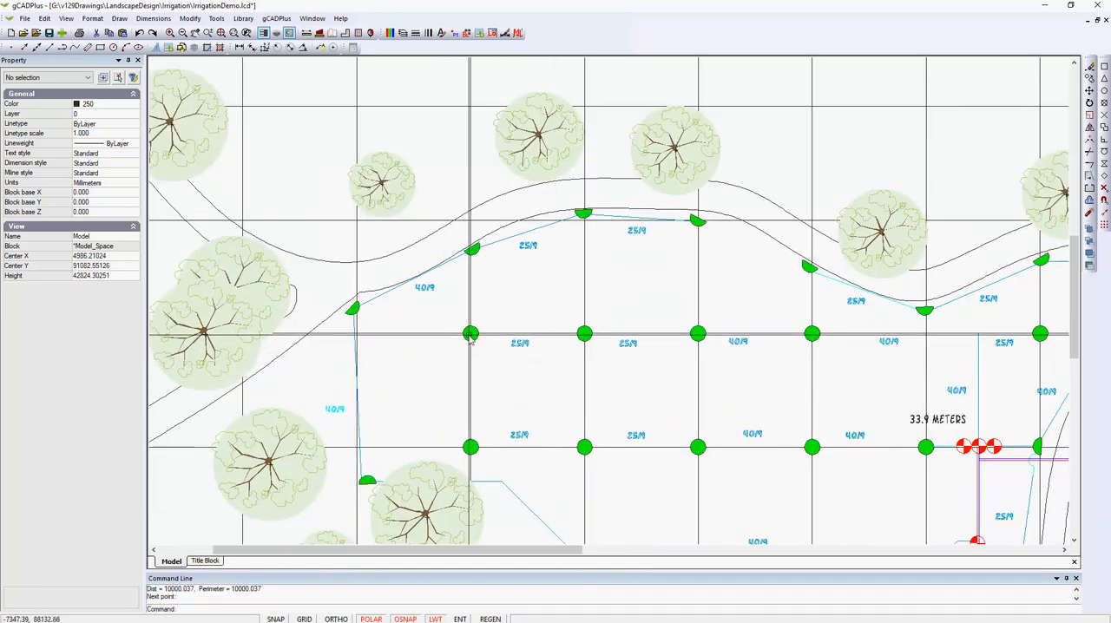
pyautogui.click(469, 337)
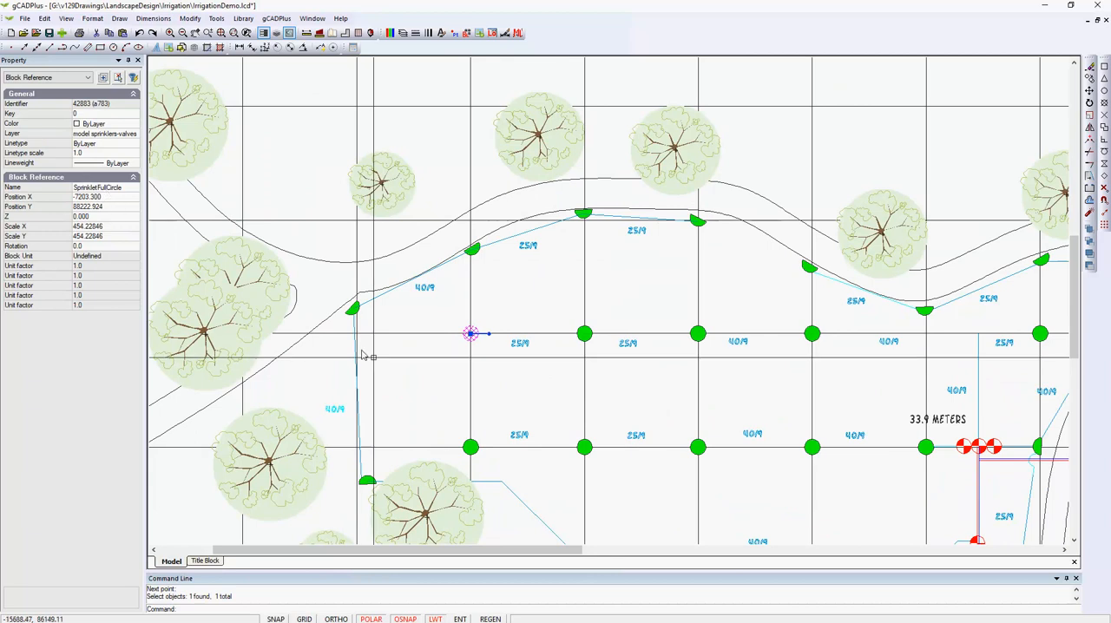
pyautogui.press('Escape')
pyautogui.click(585, 333)
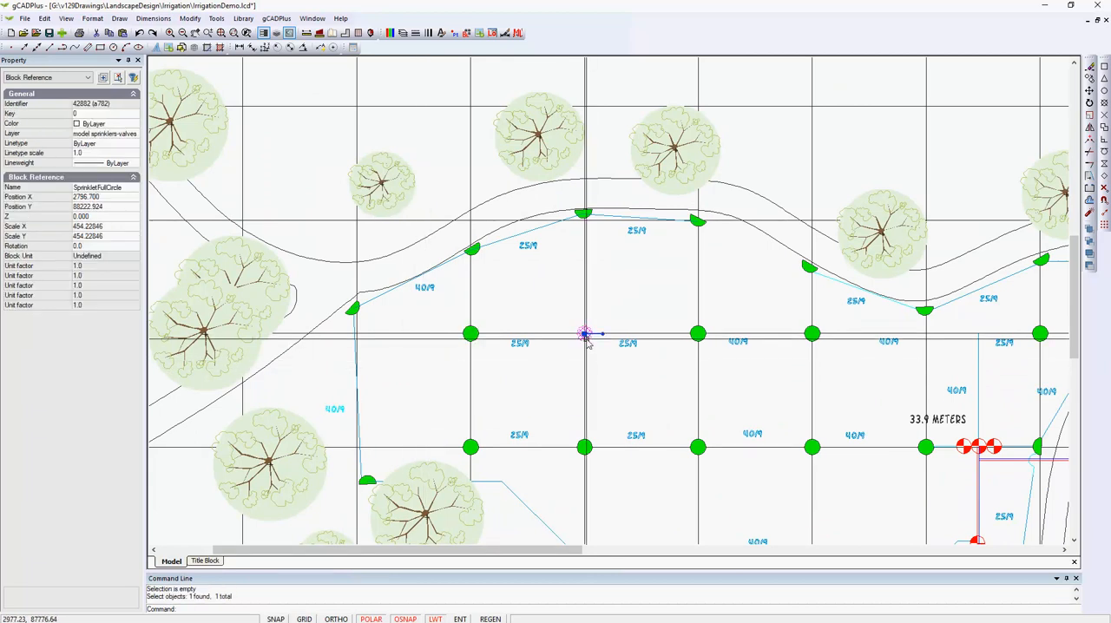
pyautogui.press('Escape')
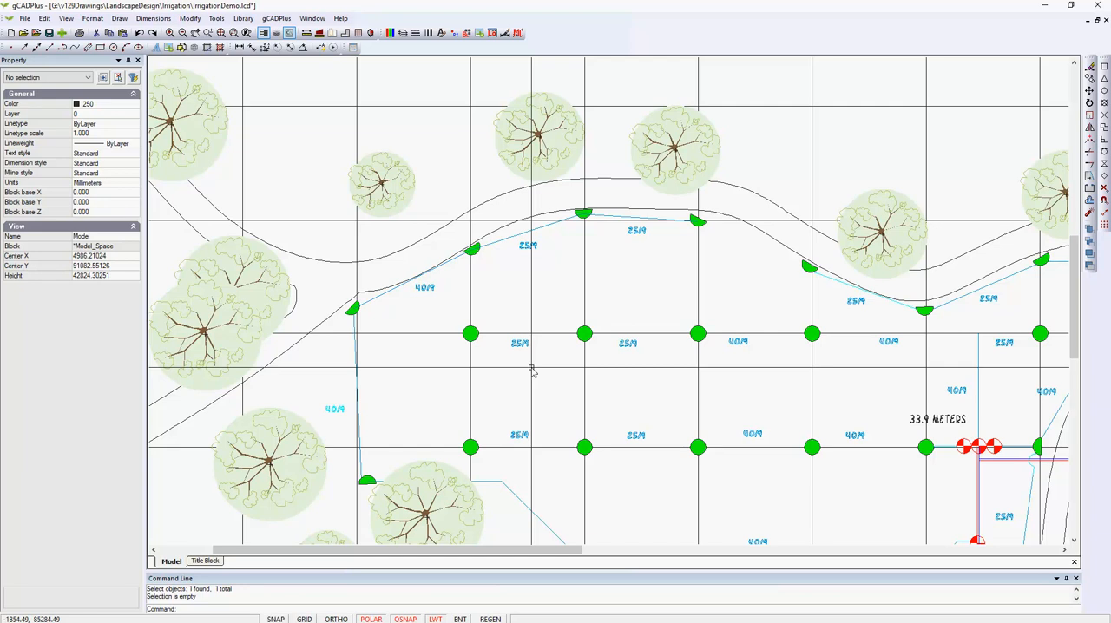
# Set the grid and snap step to 10000 in both X and Y, and turn on the grid display.
pyautogui.rightClick(535, 307)
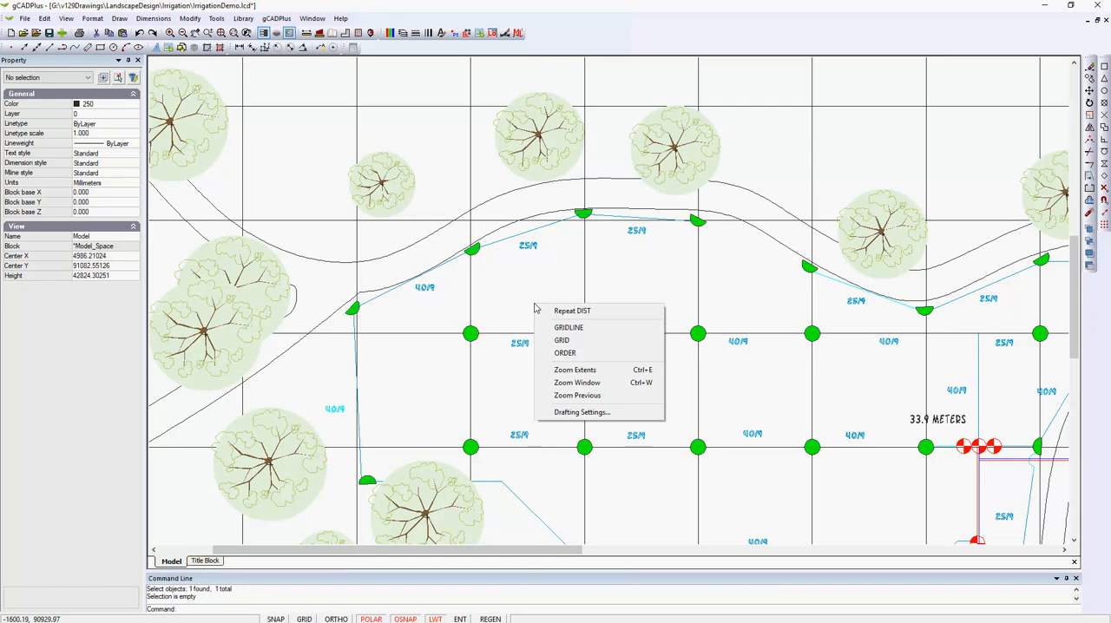
pyautogui.click(565, 413)
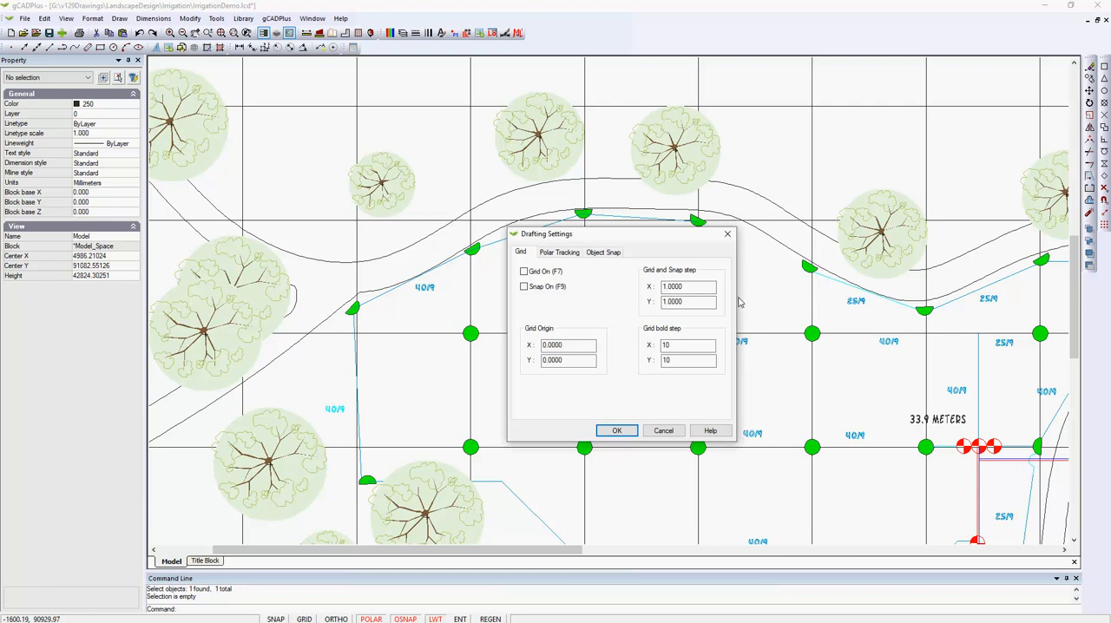
pyautogui.doubleClick(664, 287)
pyautogui.write('1')
pyautogui.doubleClick(690, 302)
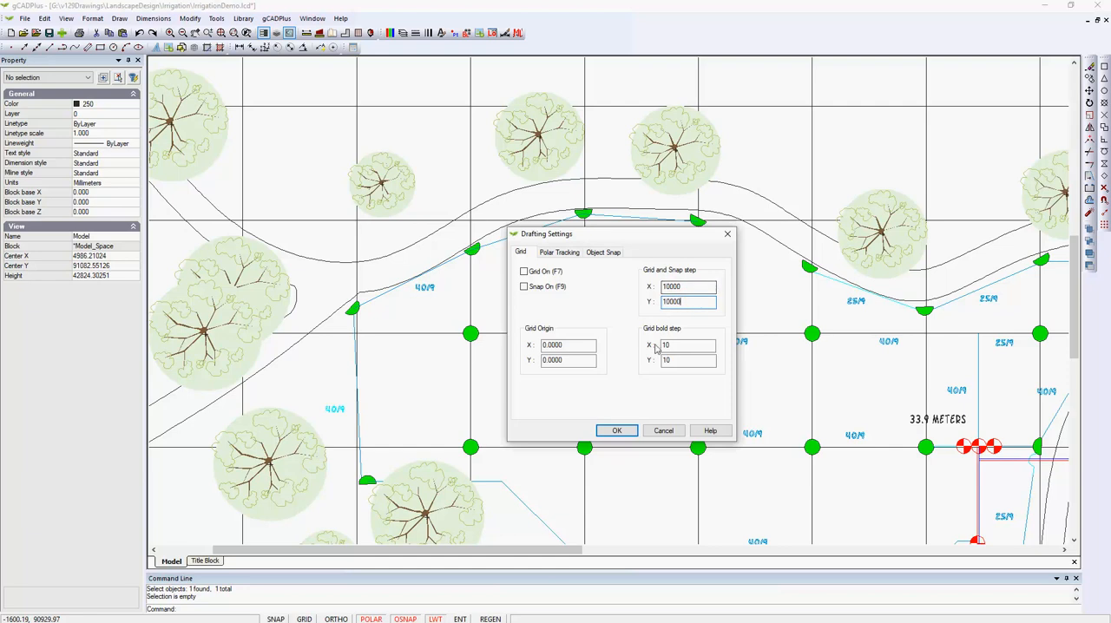
pyautogui.click(617, 431)
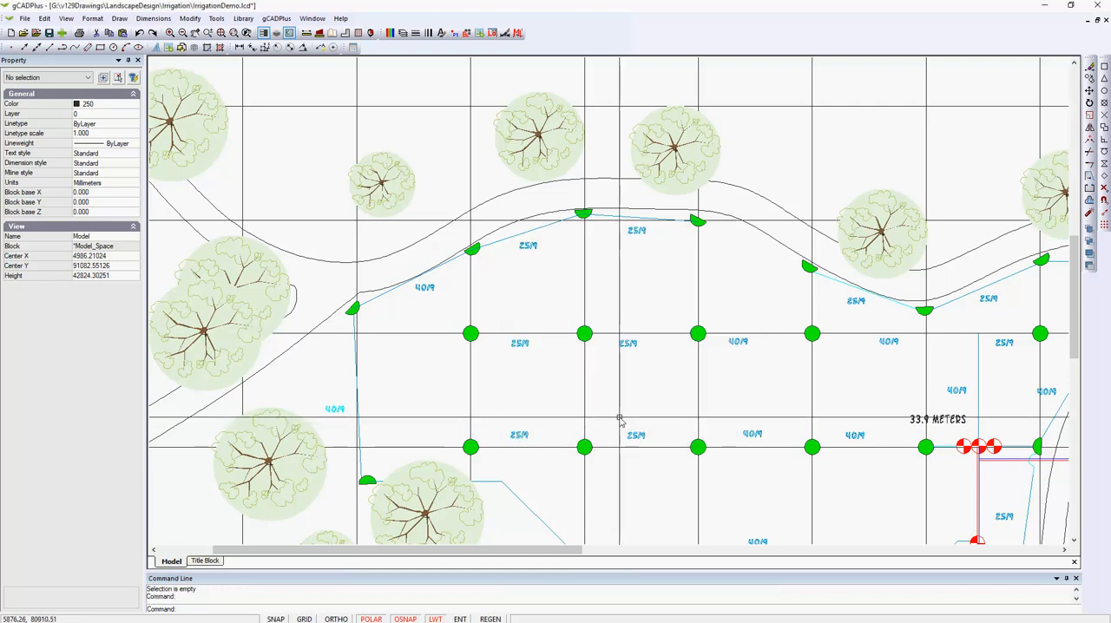
pyautogui.click(306, 619)
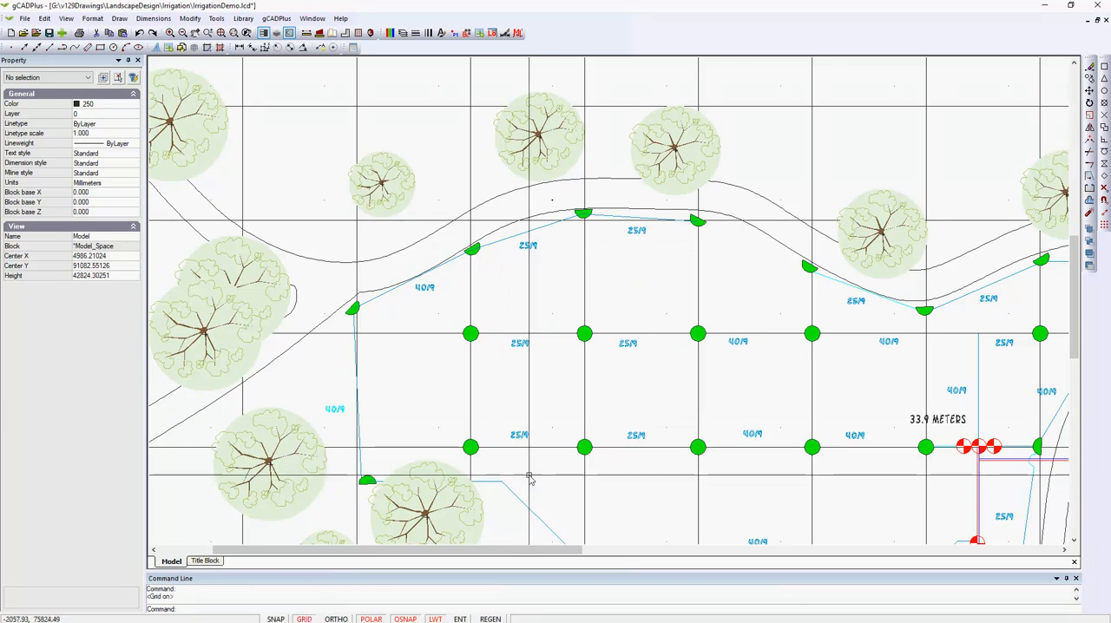
# Change the drawing background color to black.
pyautogui.scroll(3, 636, 369)
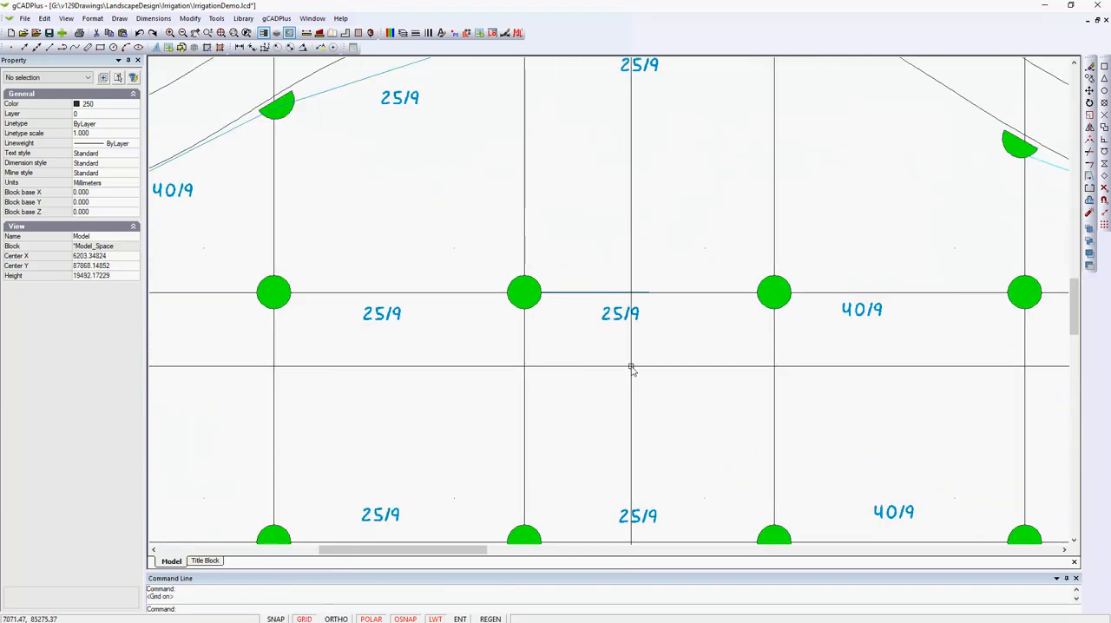
pyautogui.click(66, 18)
pyautogui.moveTo(130, 212)
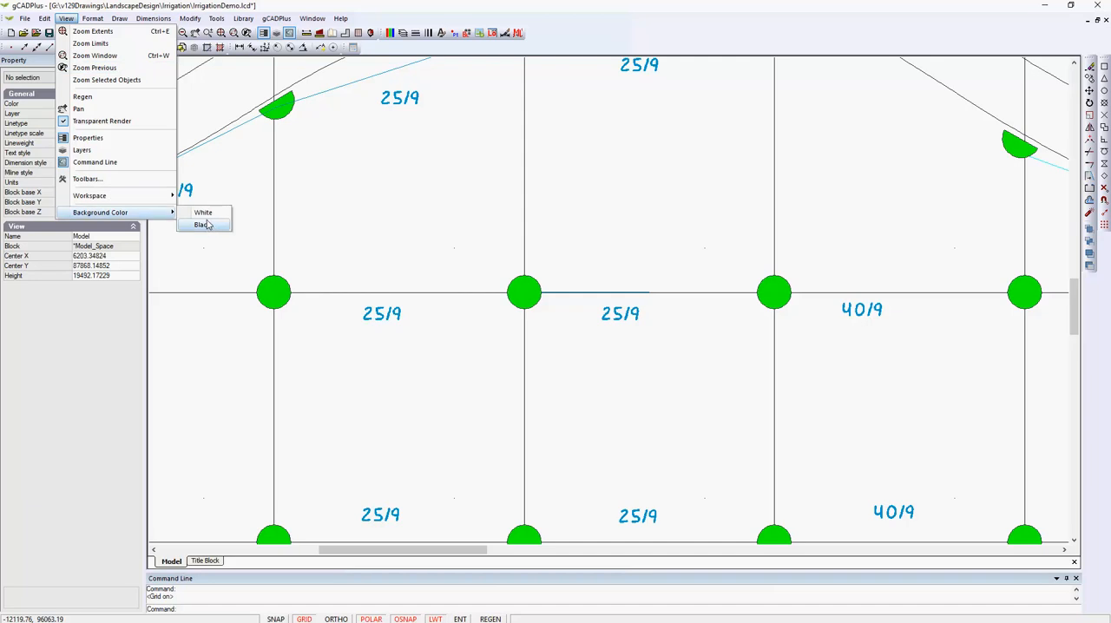
pyautogui.click(204, 225)
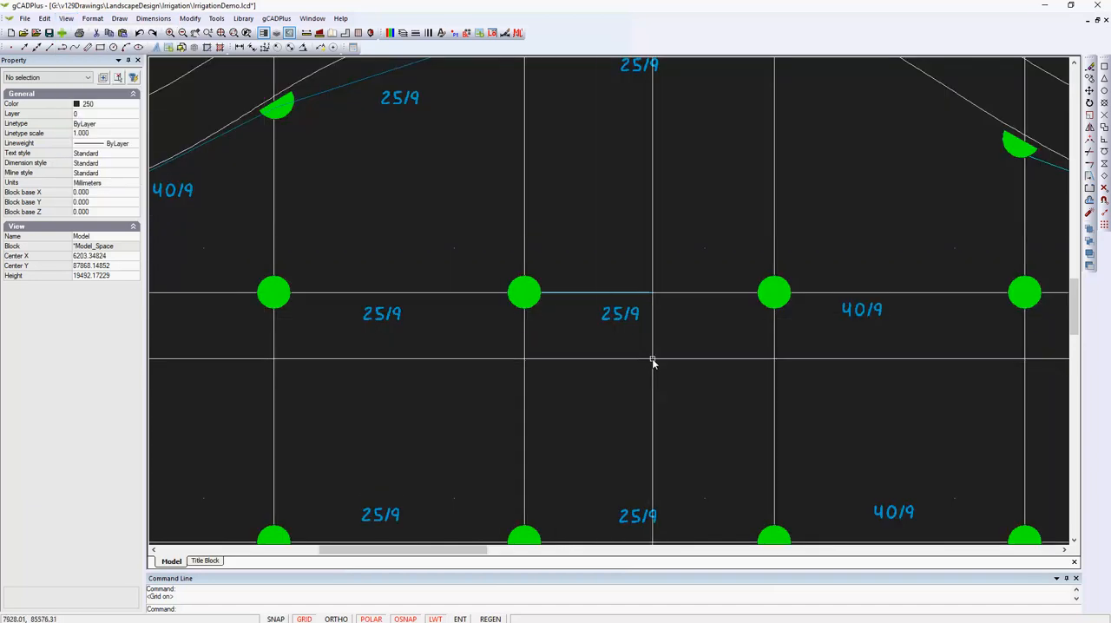
pyautogui.scroll(-1, 653, 363)
pyautogui.scroll(-1, 653, 363)
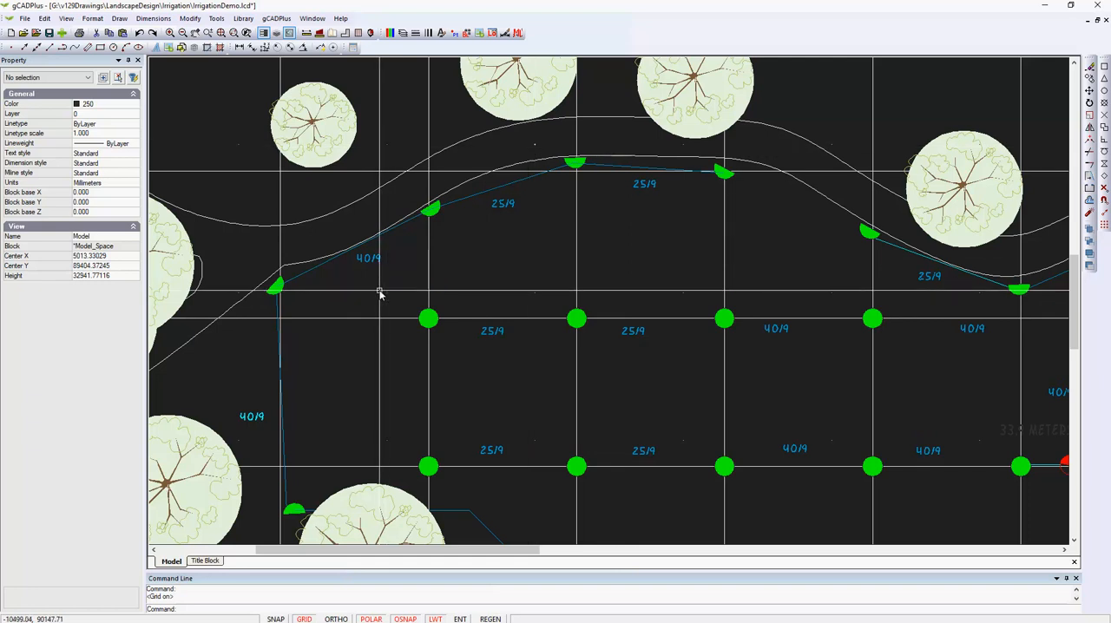
# Turn on grid snap and draw a horizontal line in two 10000 mm segments from (-10000, 90000) to (10000, 90000).
pyautogui.click(119, 20)
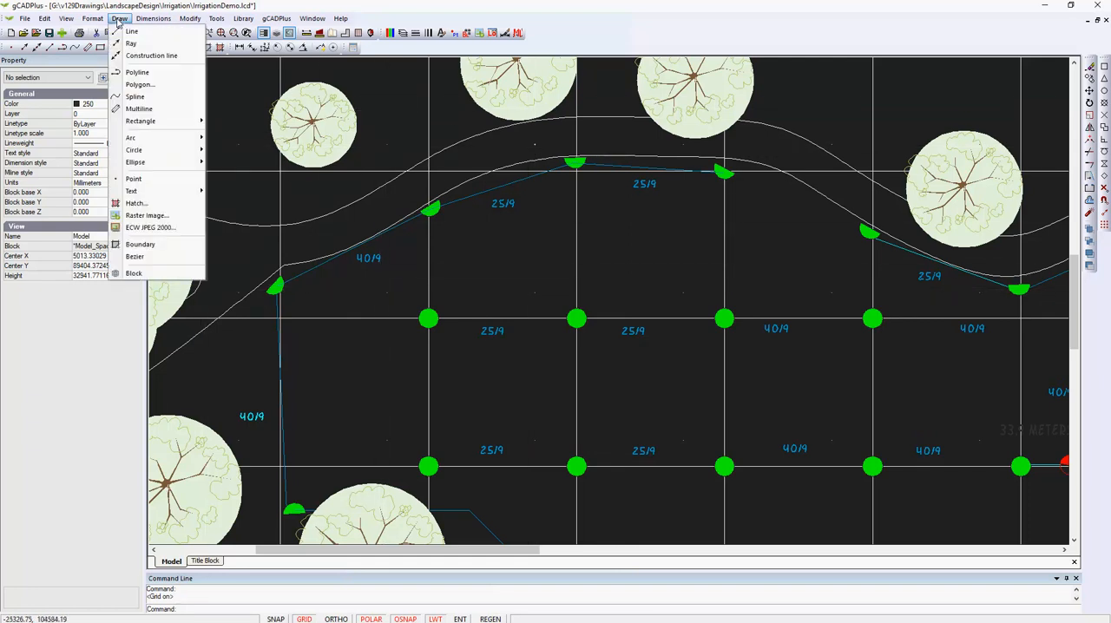
pyautogui.click(131, 32)
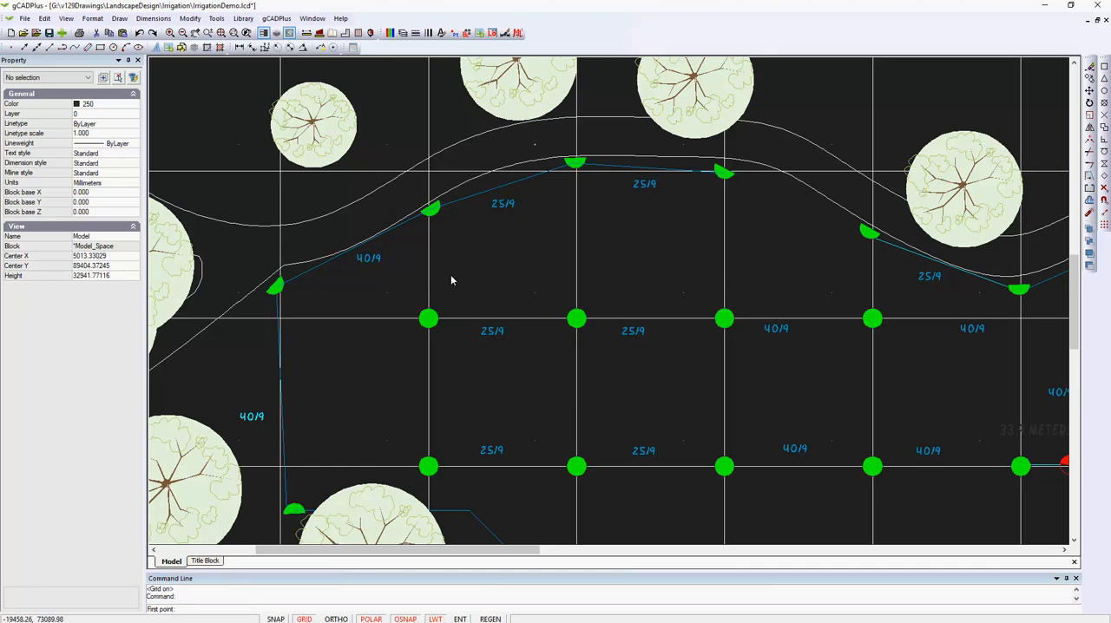
pyautogui.click(274, 619)
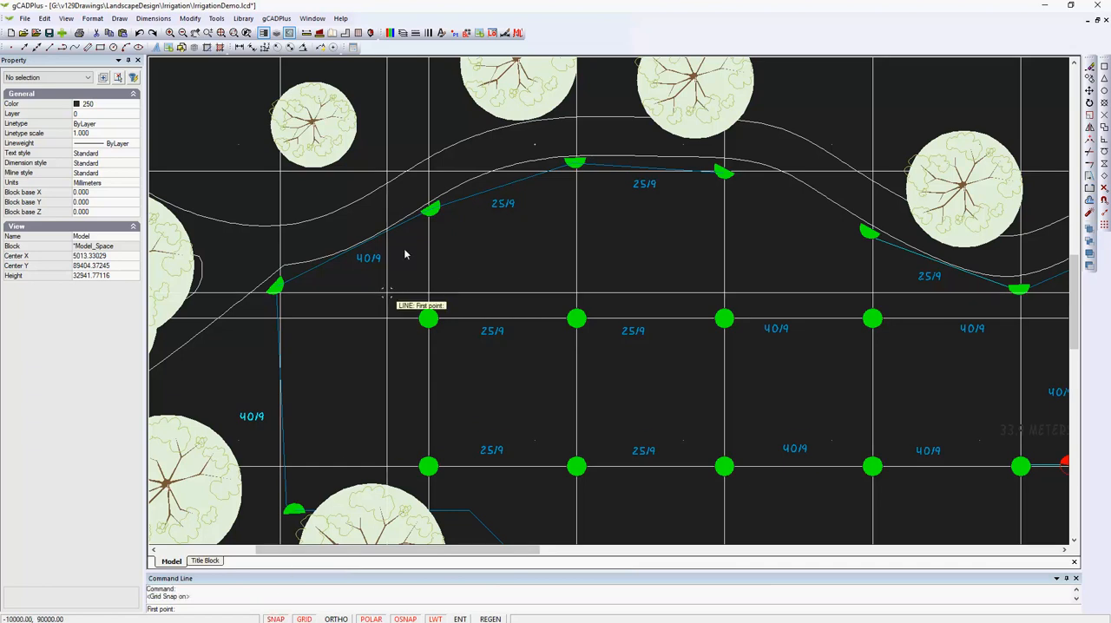
pyautogui.click(387, 296)
pyautogui.click(542, 311)
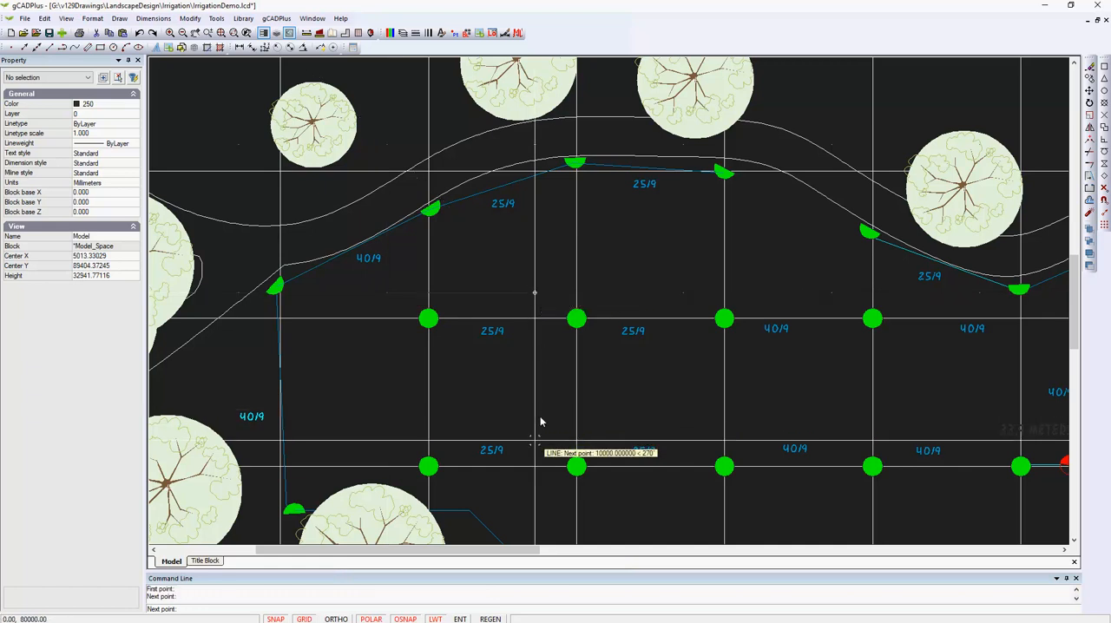
pyautogui.rightClick(684, 296)
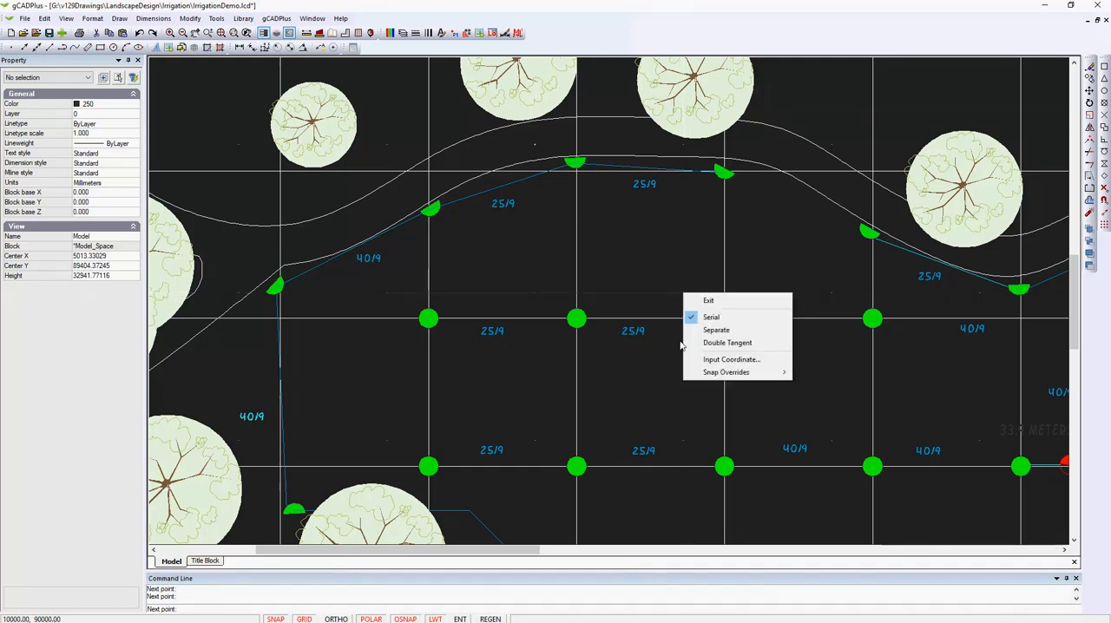
pyautogui.click(714, 302)
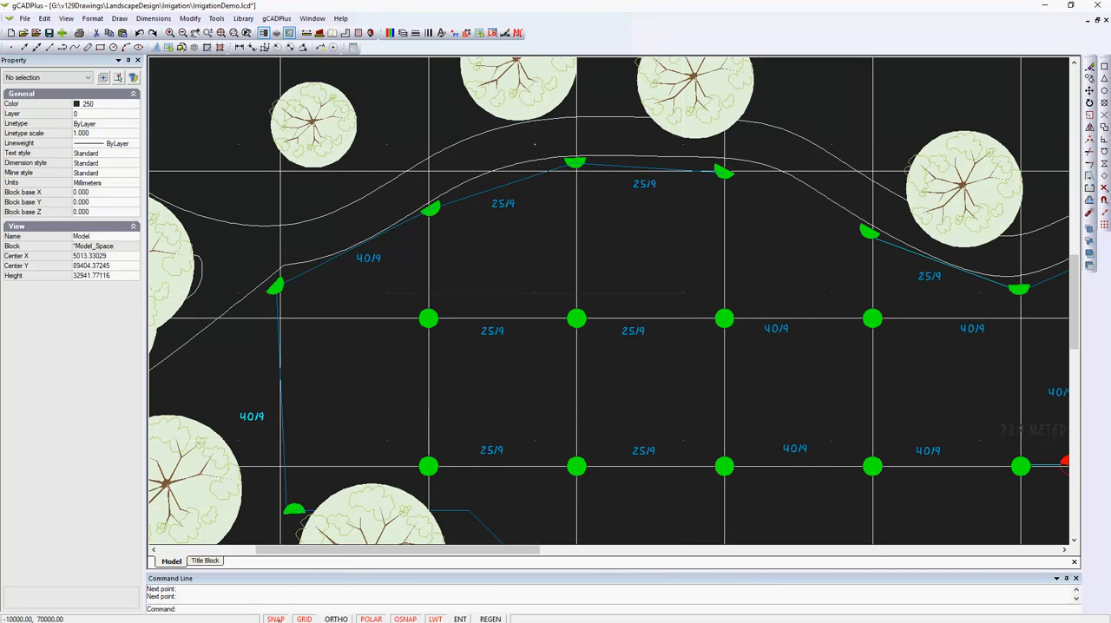
# Turn grid snap off and change the color of the new line's segment starting at X -10000 to Magenta.
pyautogui.click(275, 619)
pyautogui.click(275, 619)
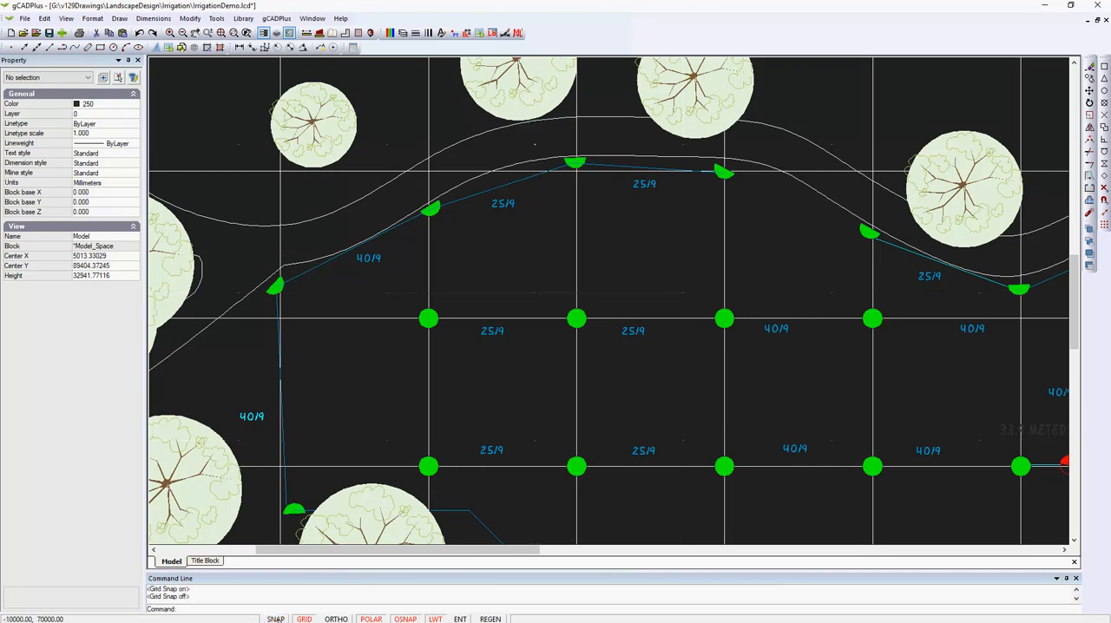
pyautogui.click(509, 293)
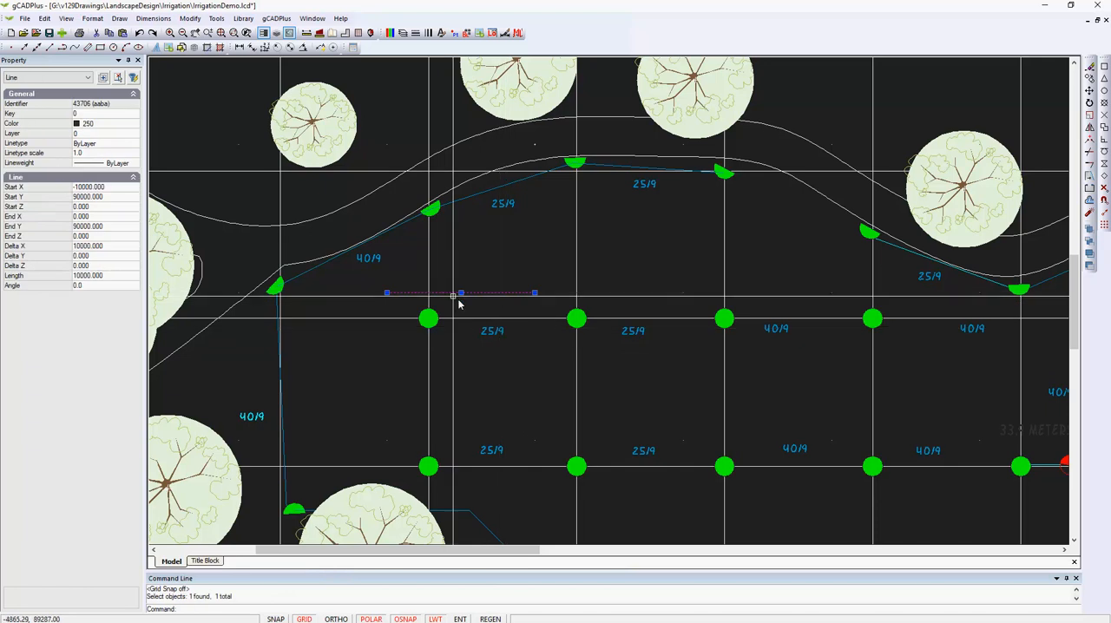
pyautogui.click(134, 124)
pyautogui.click(135, 124)
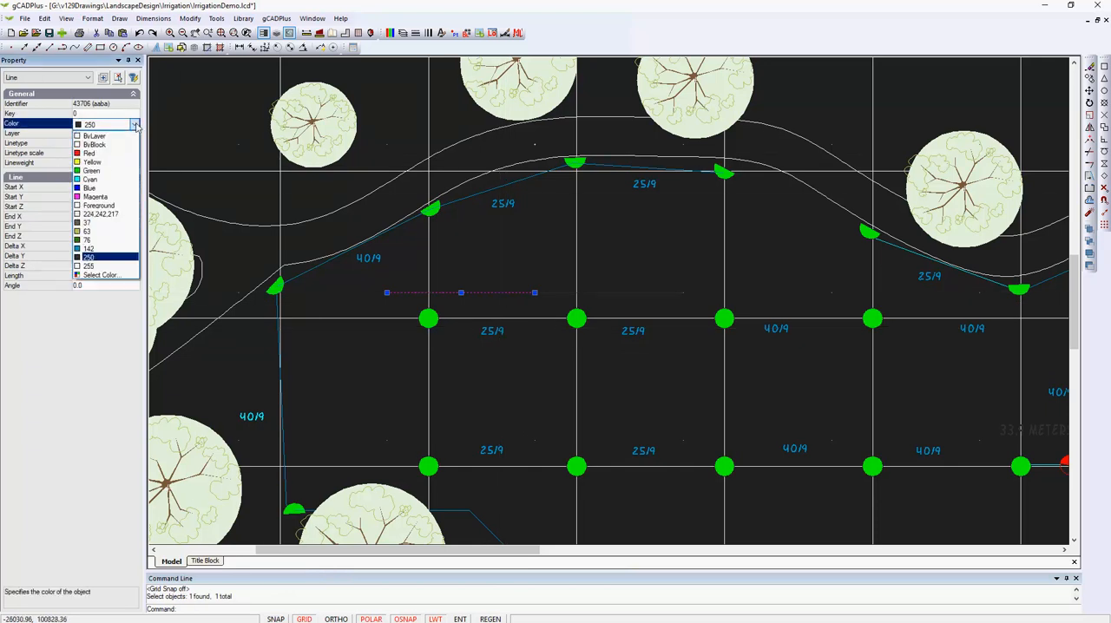
pyautogui.click(108, 197)
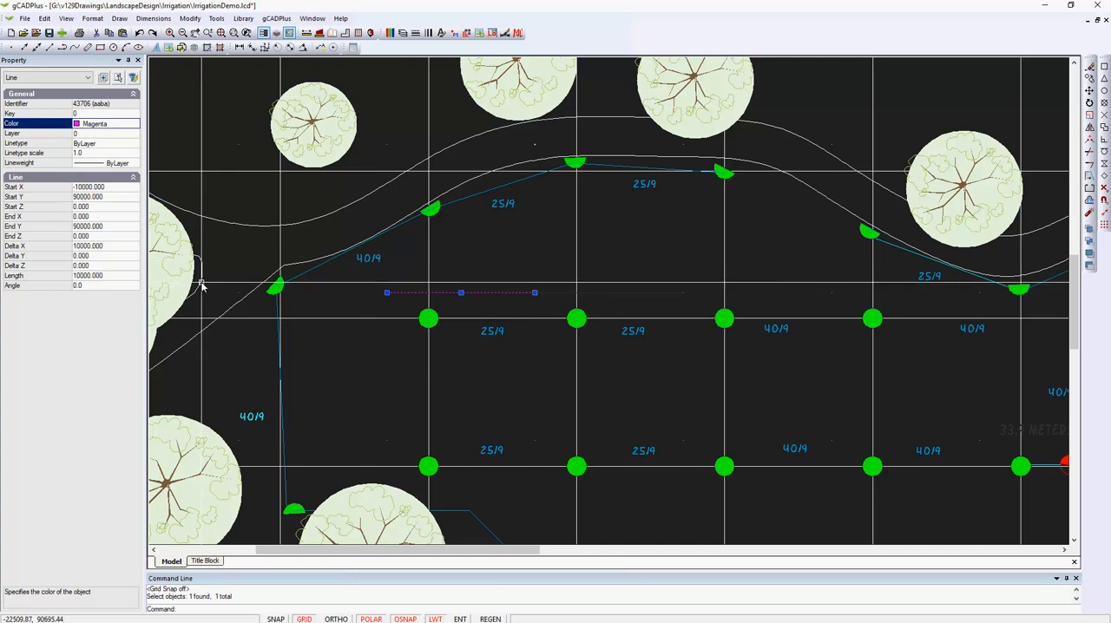
pyautogui.press('Escape')
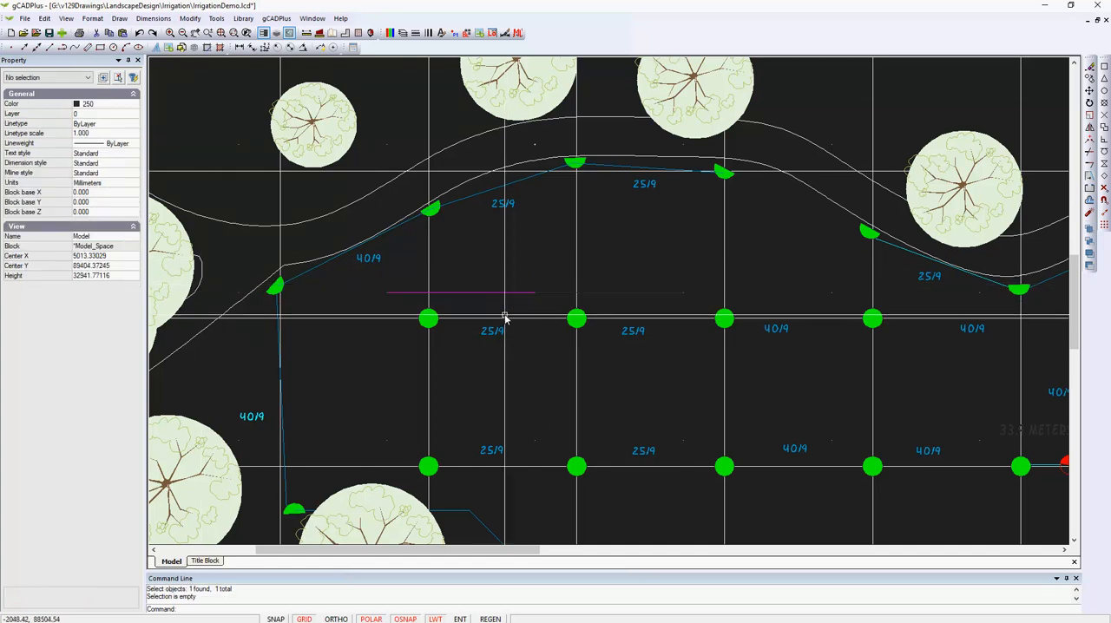